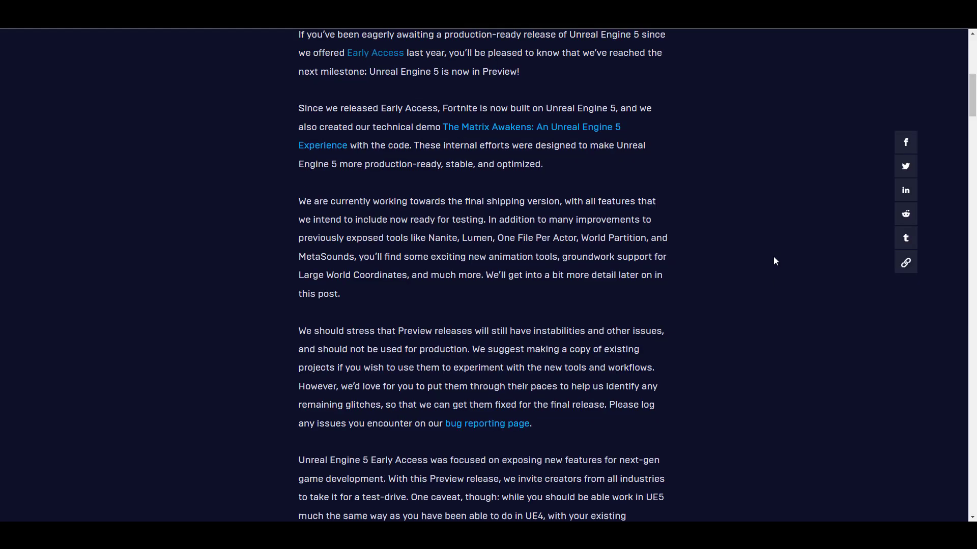
# Scroll the blog post down to the Nanite section and its list of improvements since Early Access
pyautogui.scroll(-10, 773, 258)
pyautogui.scroll(-12, 772, 268)
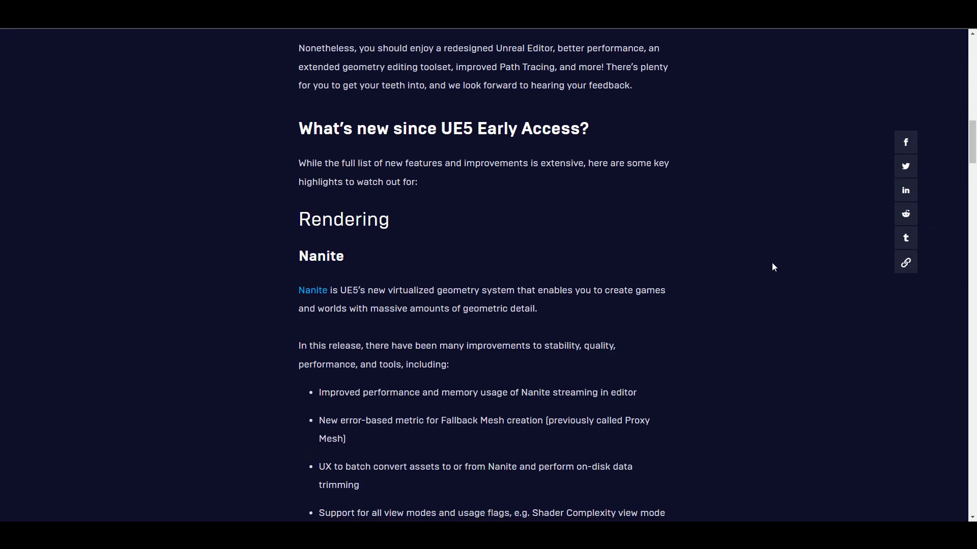
pyautogui.scroll(14, 767, 262)
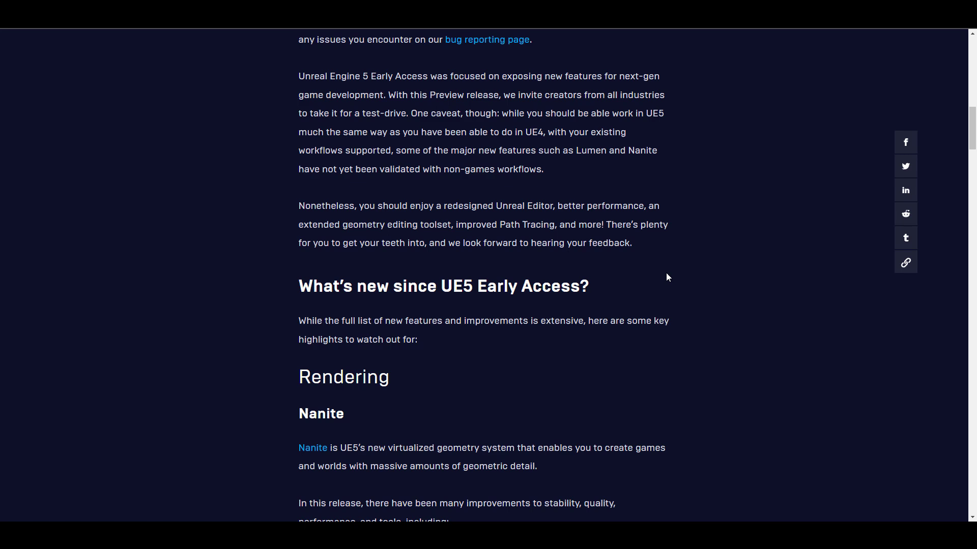
pyautogui.scroll(-4, 667, 278)
pyautogui.scroll(-3, 672, 278)
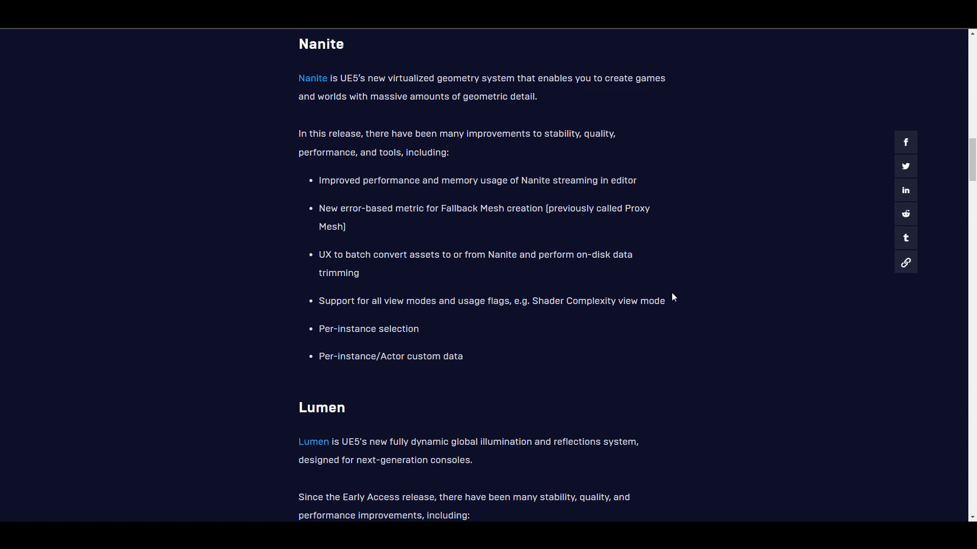
pyautogui.scroll(-5, 672, 297)
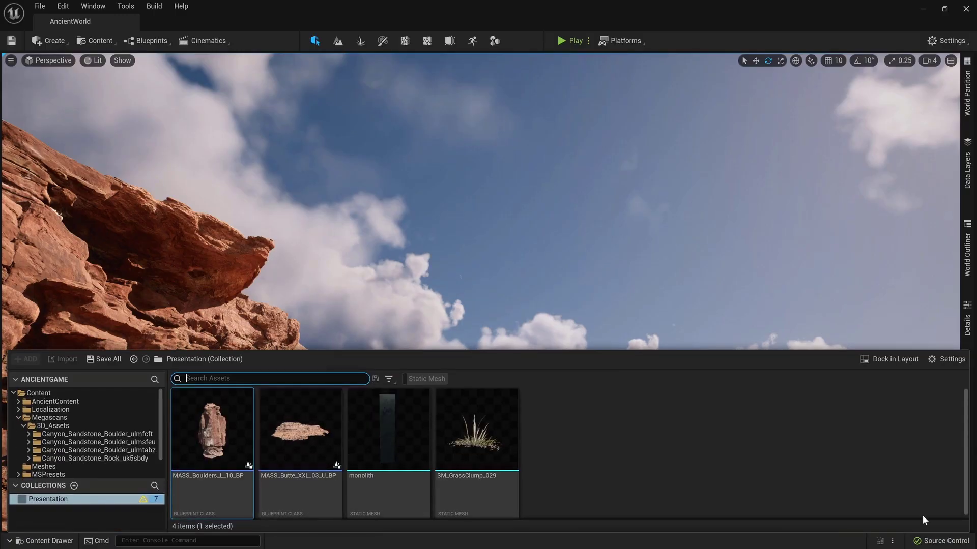
# Place the boulder blueprint in the level, then scroll the post from Lumen down to Control Rig
pyautogui.moveTo(213, 432); pyautogui.dragTo(337, 442)
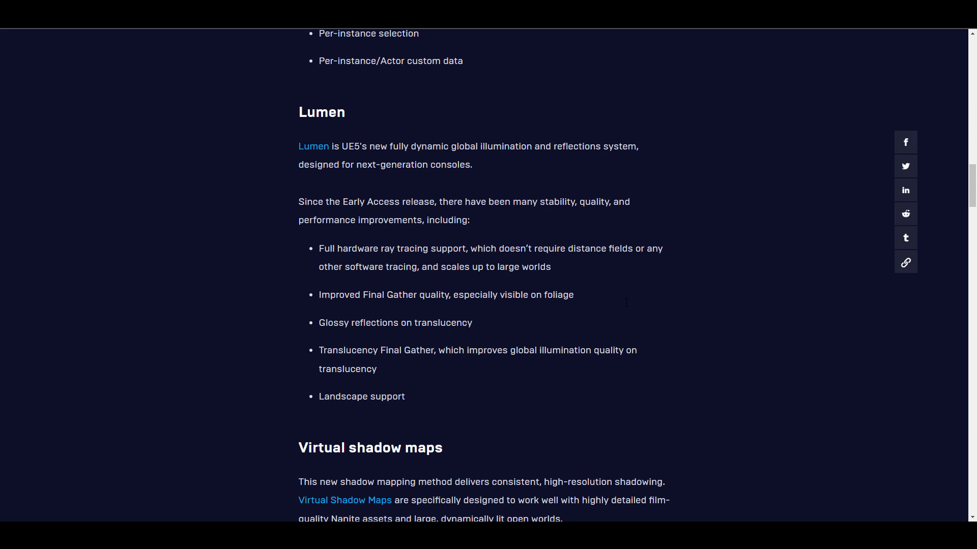
pyautogui.scroll(-5, 644, 310)
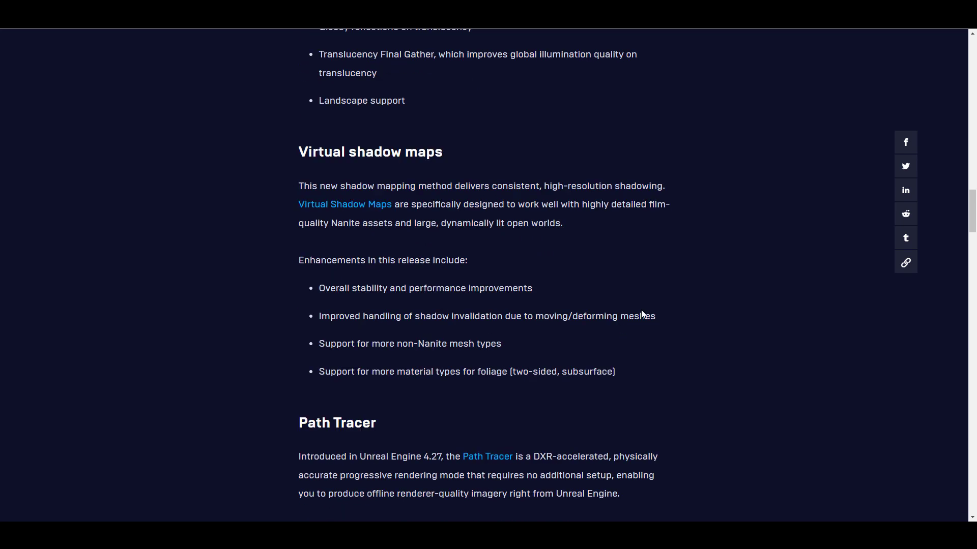
pyautogui.scroll(-5, 642, 314)
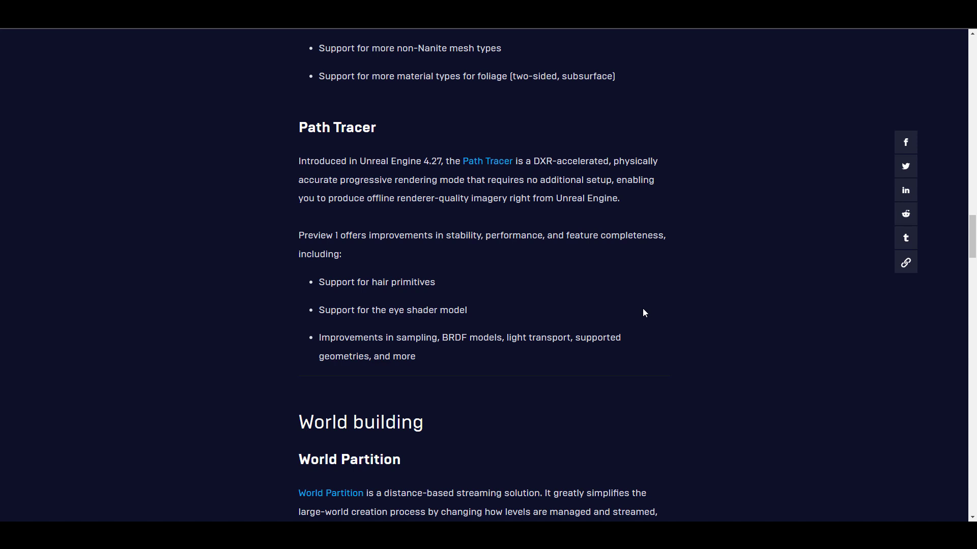
pyautogui.scroll(-6, 662, 271)
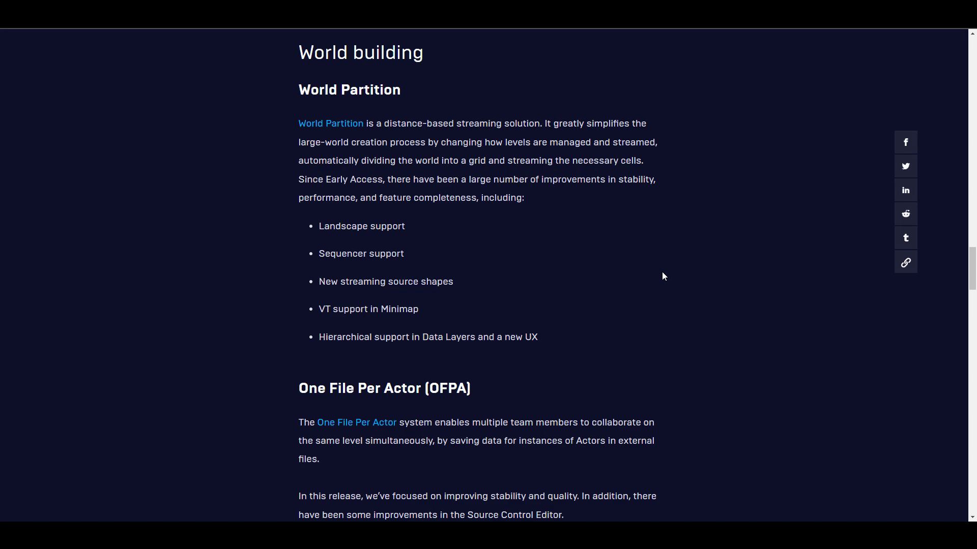
pyautogui.scroll(-3, 678, 264)
pyautogui.scroll(1, 677, 263)
pyautogui.scroll(-5, 677, 263)
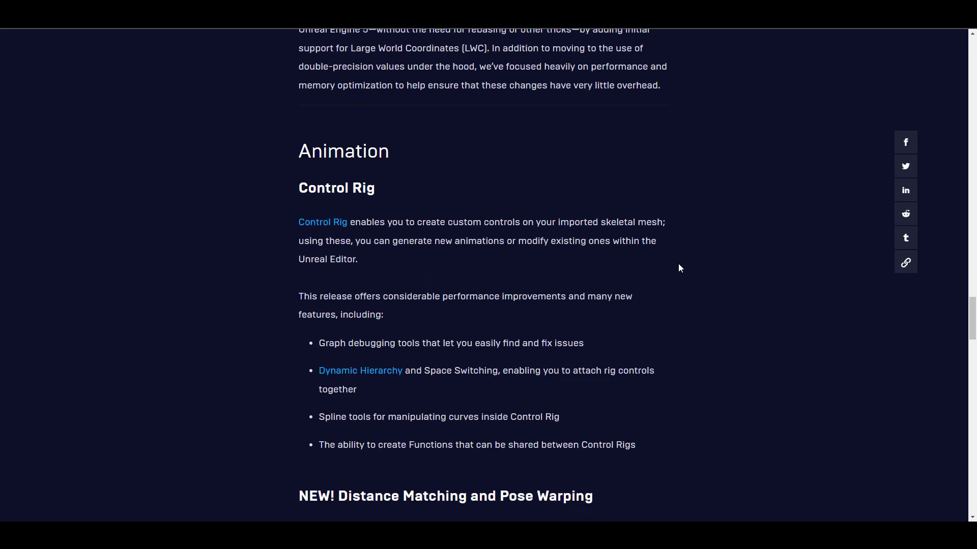
pyautogui.scroll(-3, 679, 264)
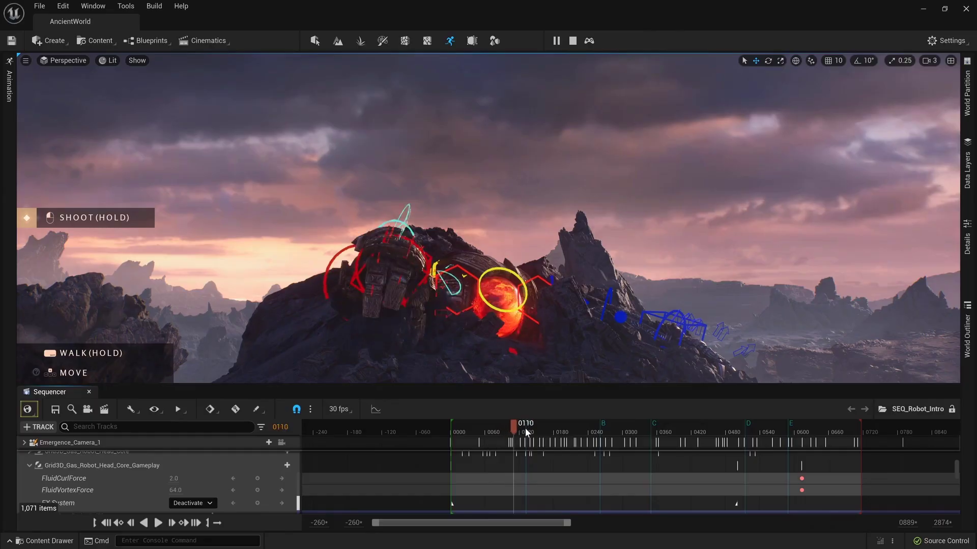
# Scrub the robot fire sequence to frame 0054 and blend the Attack_R pose onto the right-hand fingers
pyautogui.moveTo(525, 428); pyautogui.dragTo(681, 436)
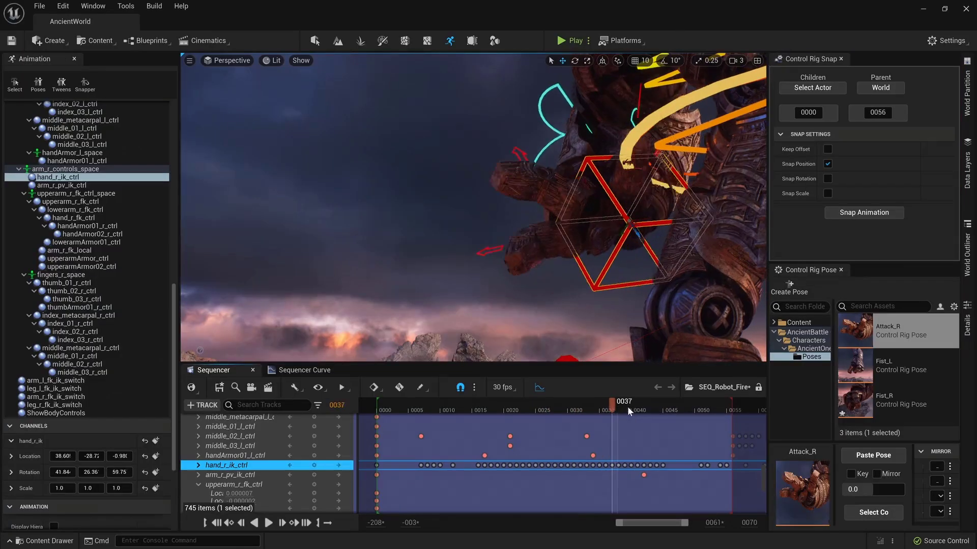
pyautogui.moveTo(627, 407); pyautogui.dragTo(722, 414)
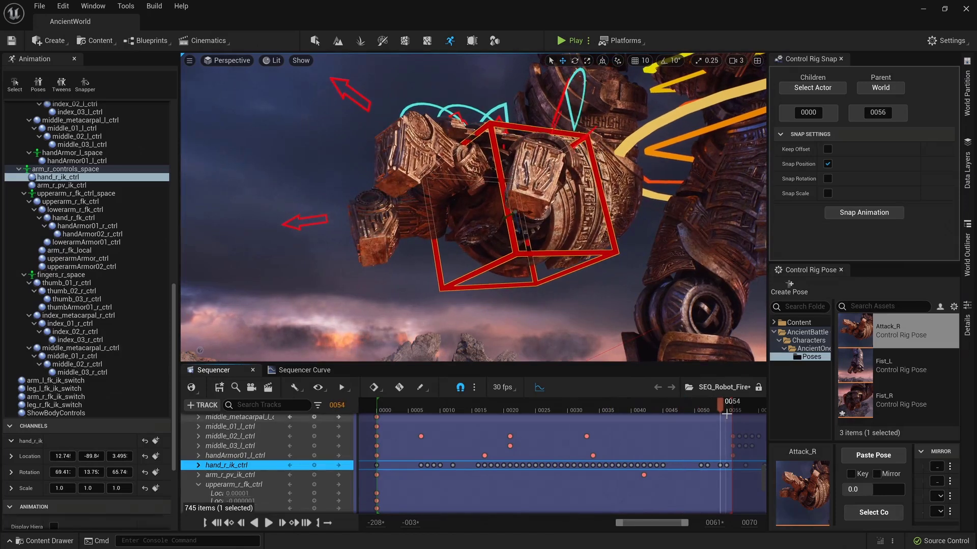
pyautogui.click(873, 512)
pyautogui.moveTo(873, 486)
pyautogui.mouseDown()
pyautogui.moveTo(892, 487)
pyautogui.moveTo(860, 488)
pyautogui.mouseUp()
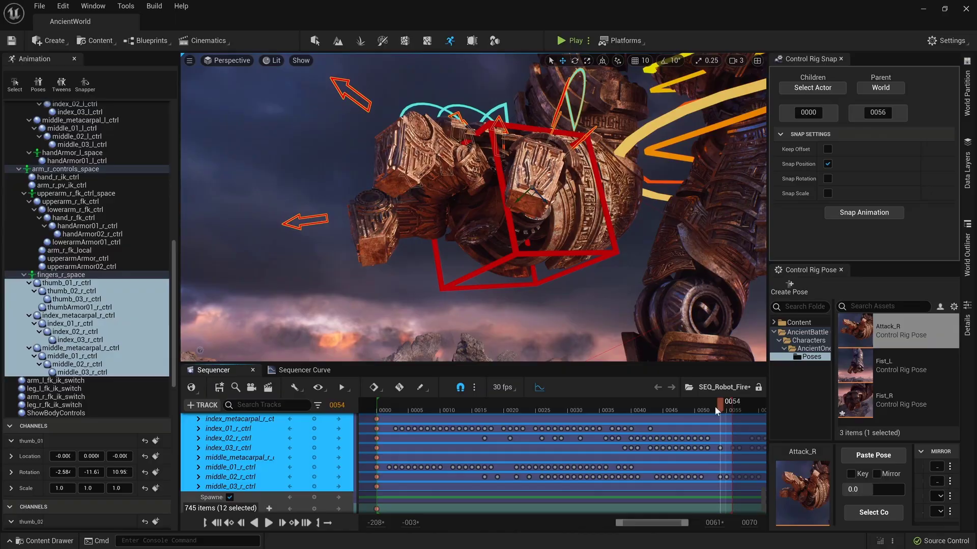
pyautogui.moveTo(716, 407); pyautogui.dragTo(670, 413)
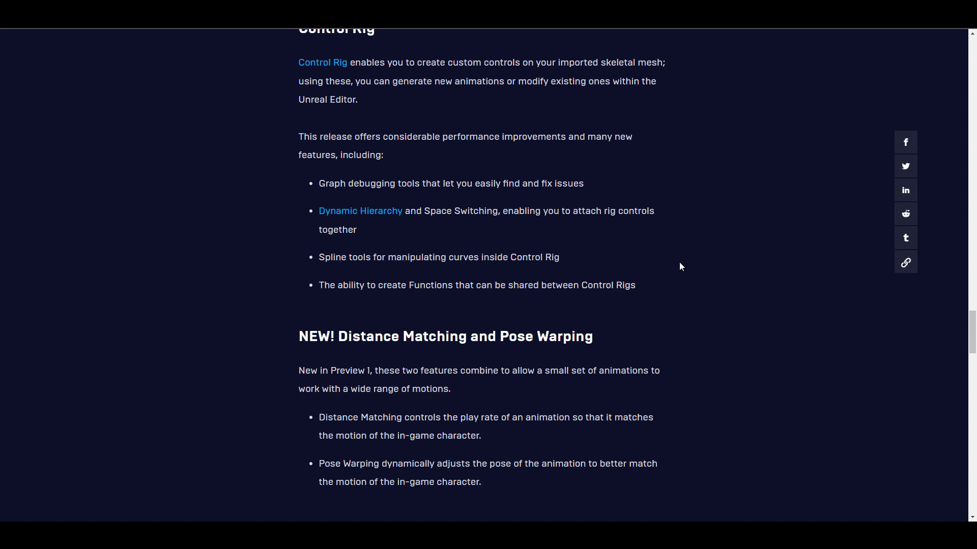
# Scroll the post past Control Rig to the Distance Matching and Pose Warping headings
pyautogui.scroll(-4, 613, 263)
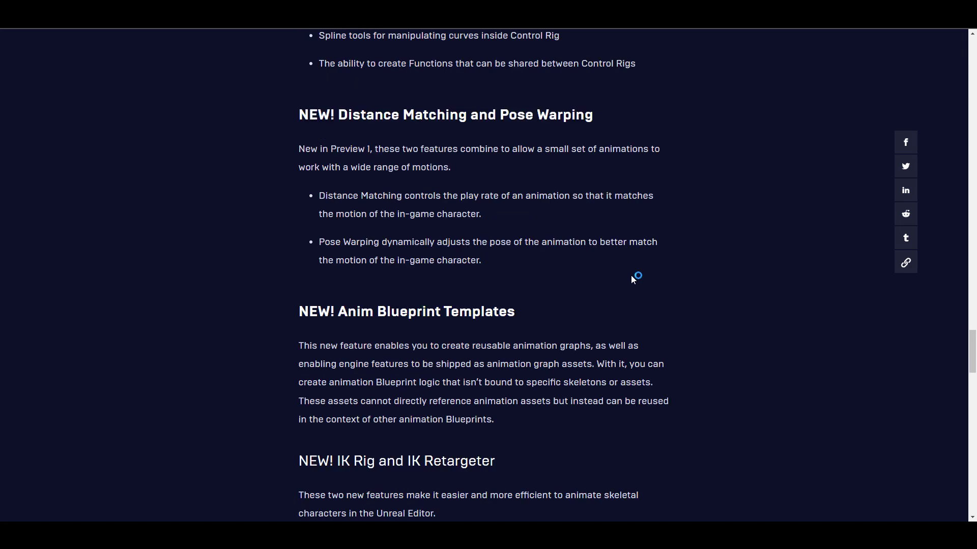
pyautogui.scroll(1, 632, 277)
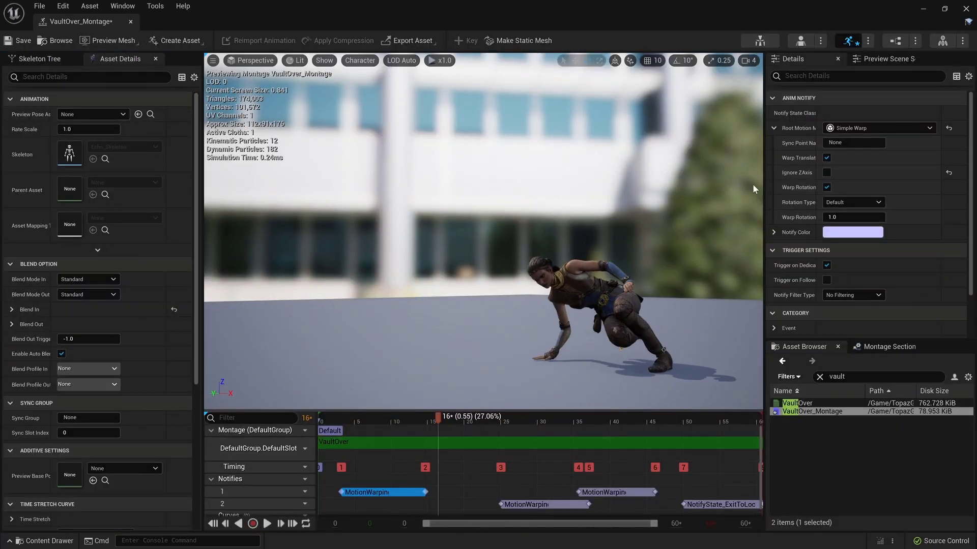
# Name the sync point FrontEdge, wire Front Edge Location into Sync Point Location, and play to test the vault
pyautogui.click(844, 143)
pyautogui.write('FrontEdge')
pyautogui.press('Return')
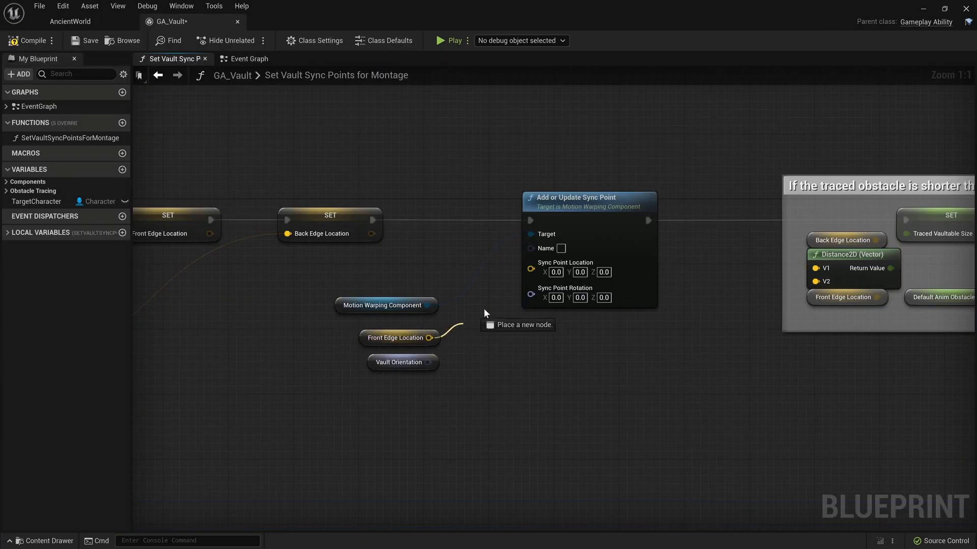
pyautogui.moveTo(484, 321); pyautogui.dragTo(429, 337)
pyautogui.write('FrontEdge')
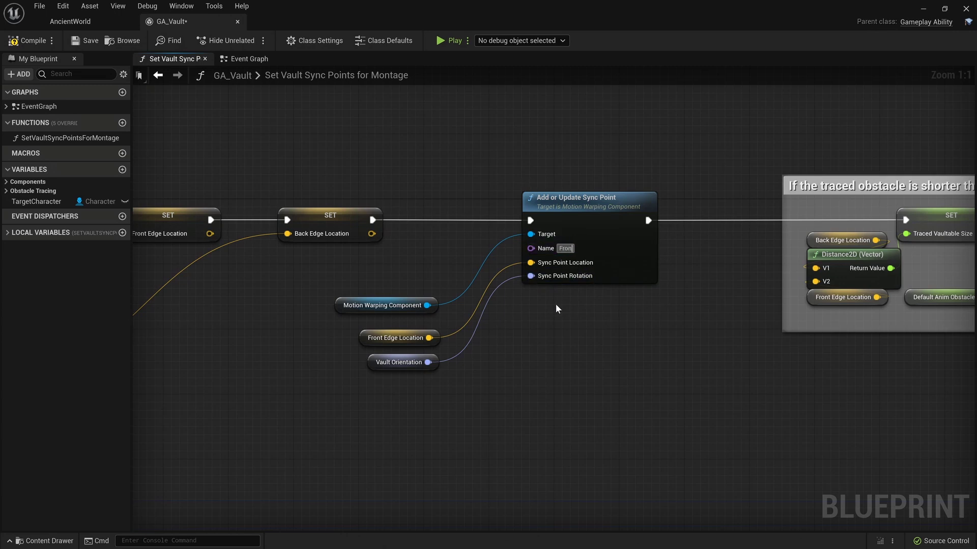
pyautogui.press('Return')
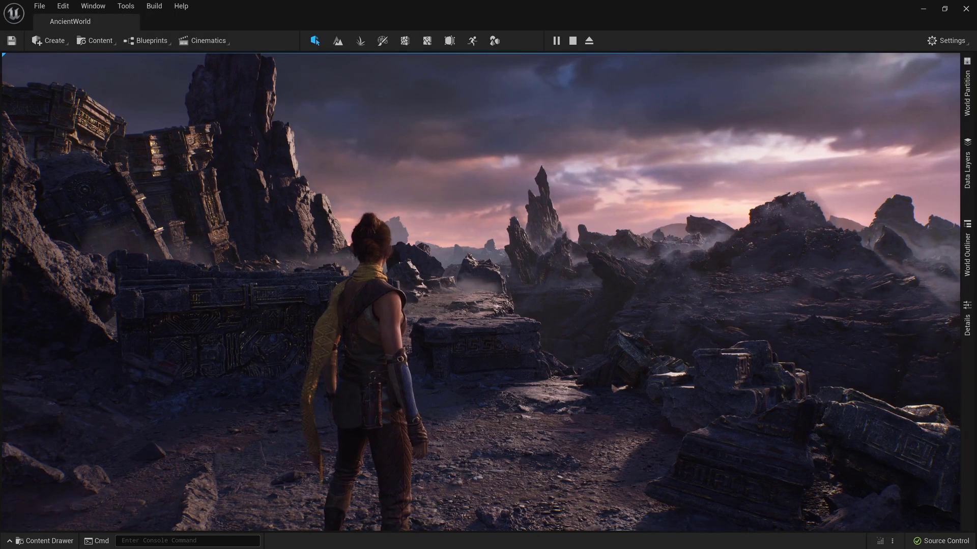
pyautogui.press('space')
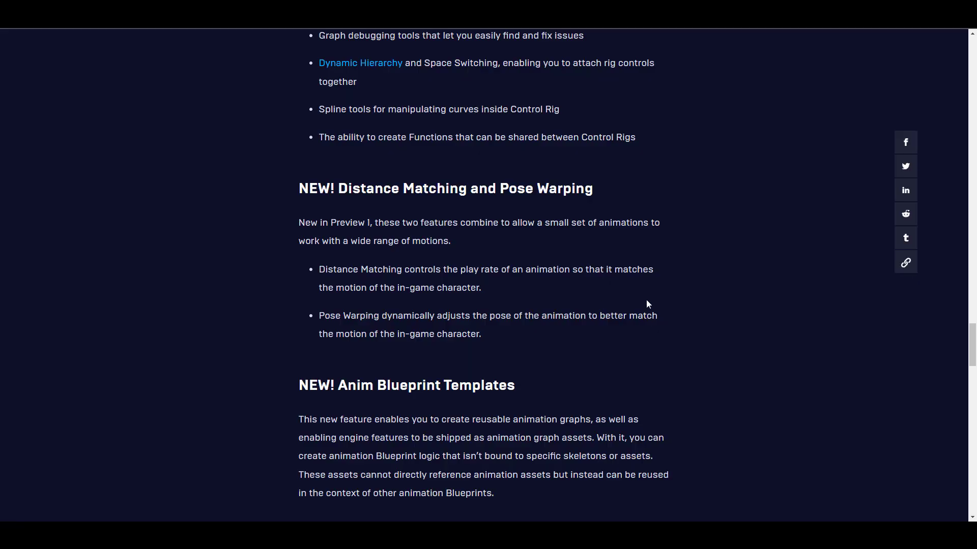
# Scroll the post past Anim Blueprint Templates to the IK Rig and IK Retargeter section
pyautogui.scroll(-4, 648, 303)
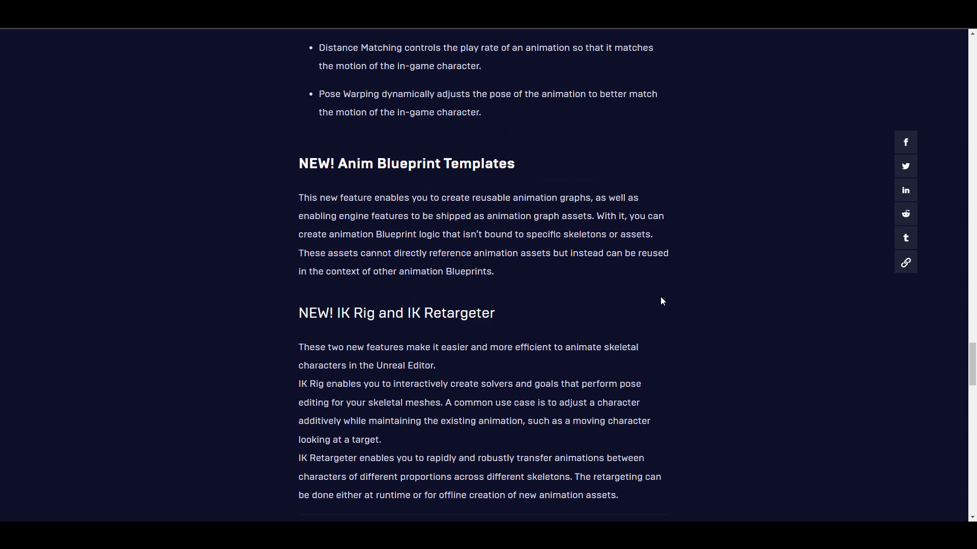
pyautogui.scroll(-3, 661, 301)
pyautogui.scroll(2, 660, 301)
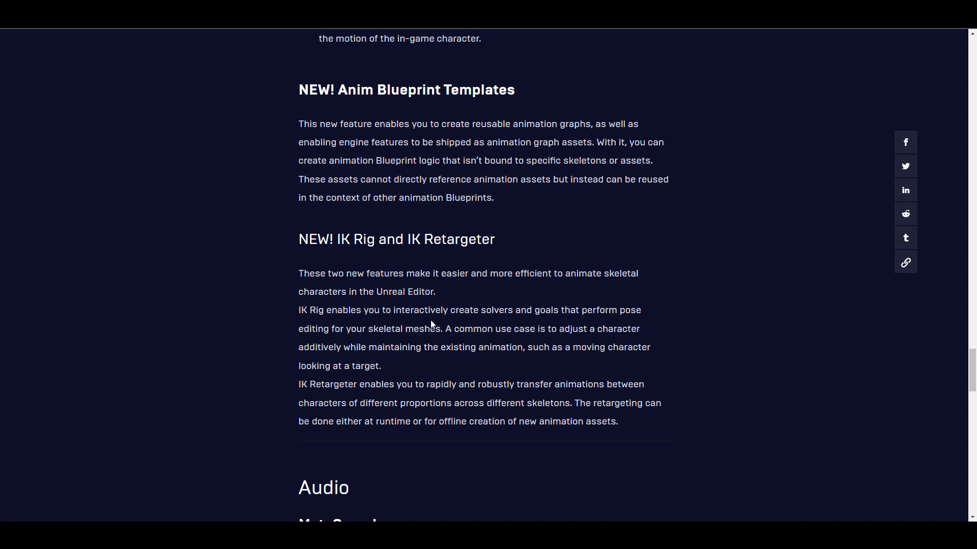
pyautogui.scroll(-4, 624, 378)
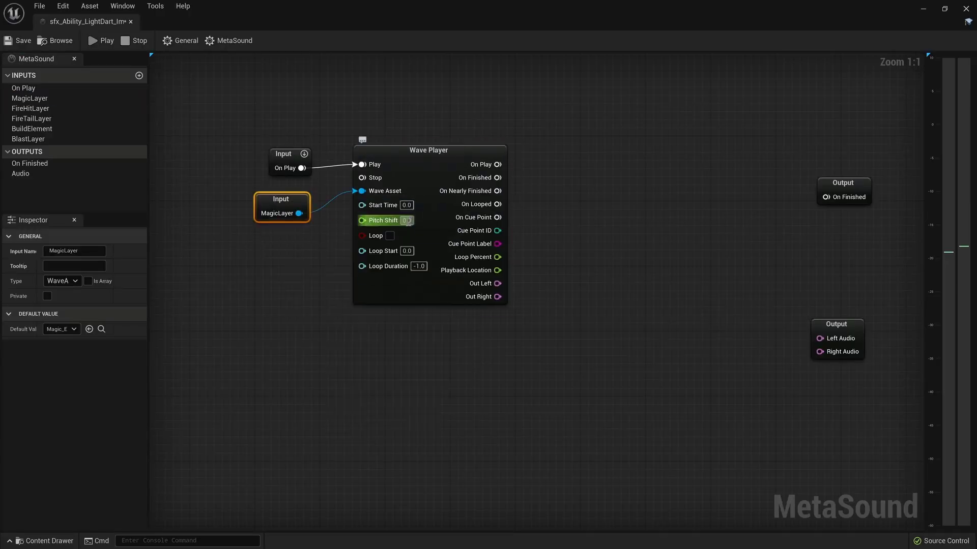
# Wire Map Range into the Wave Player's Pitch Shift and add an AD Envelope (Audio) triggered by On Play
pyautogui.moveTo(381, 314); pyautogui.dragTo(423, 283)
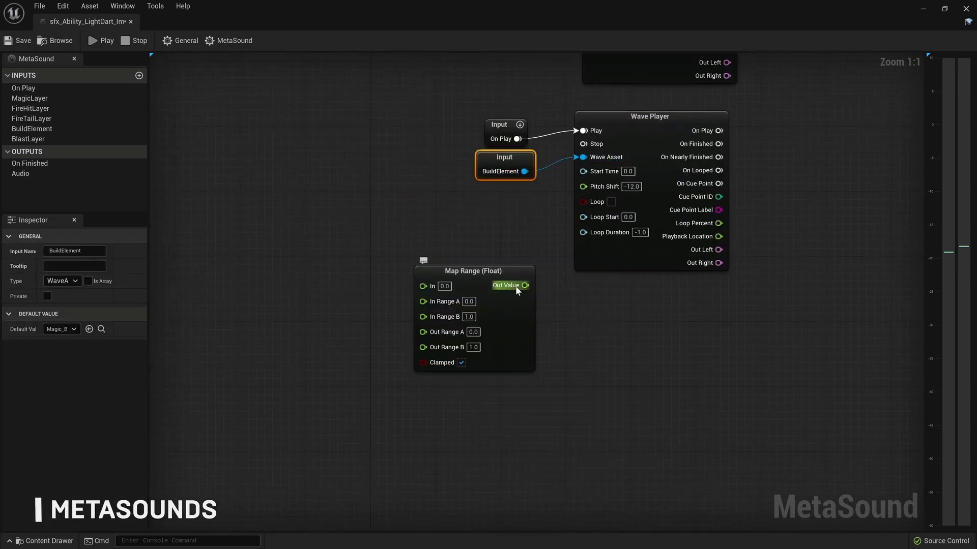
pyautogui.rightClick(208, 176)
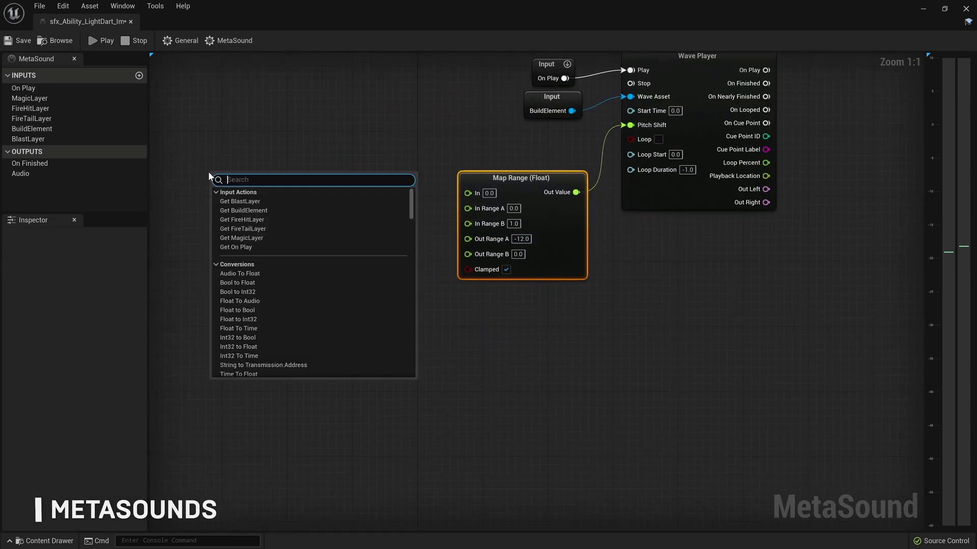
pyautogui.write('ad')
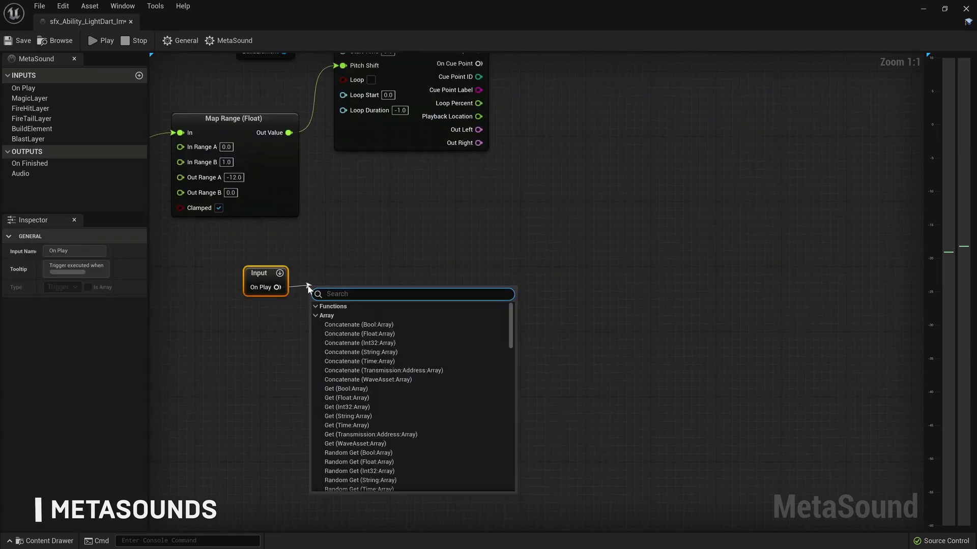
pyautogui.click(371, 295)
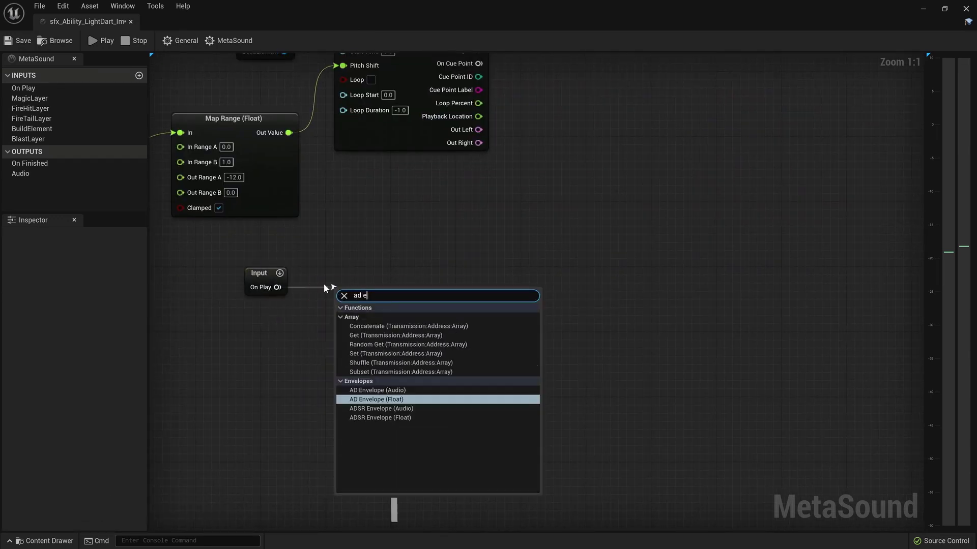
pyautogui.click(356, 399)
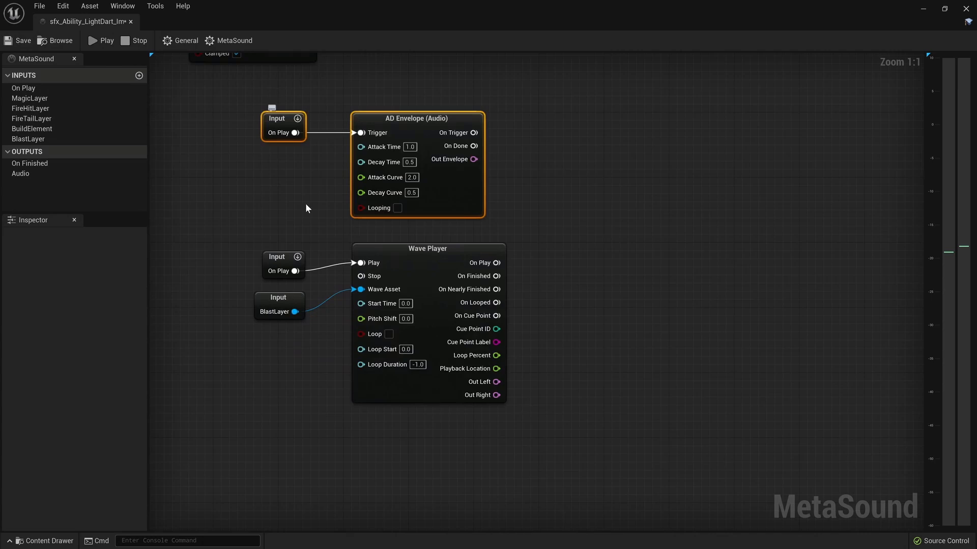
pyautogui.click(403, 360)
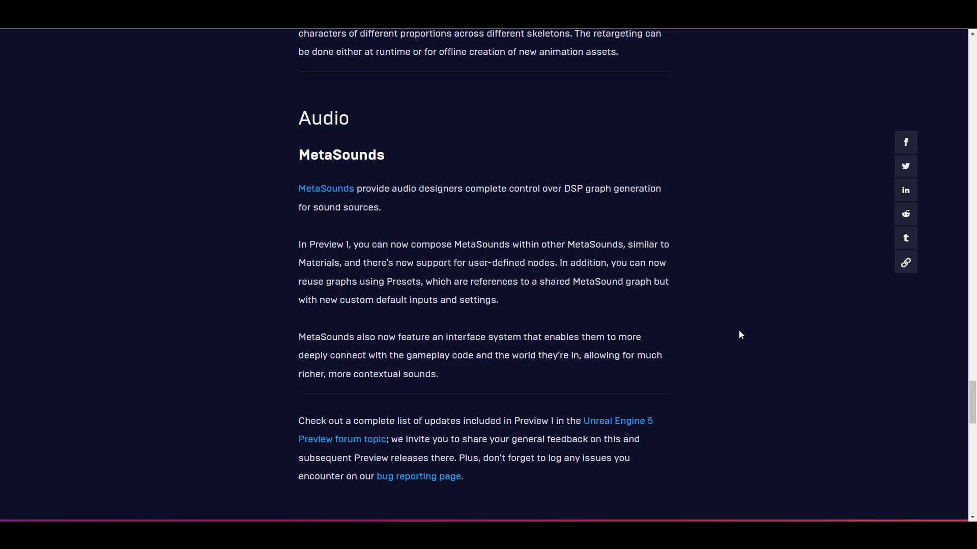
# Scroll back up to the top of the UE5 Preview blog post
pyautogui.scroll(15, 740, 335)
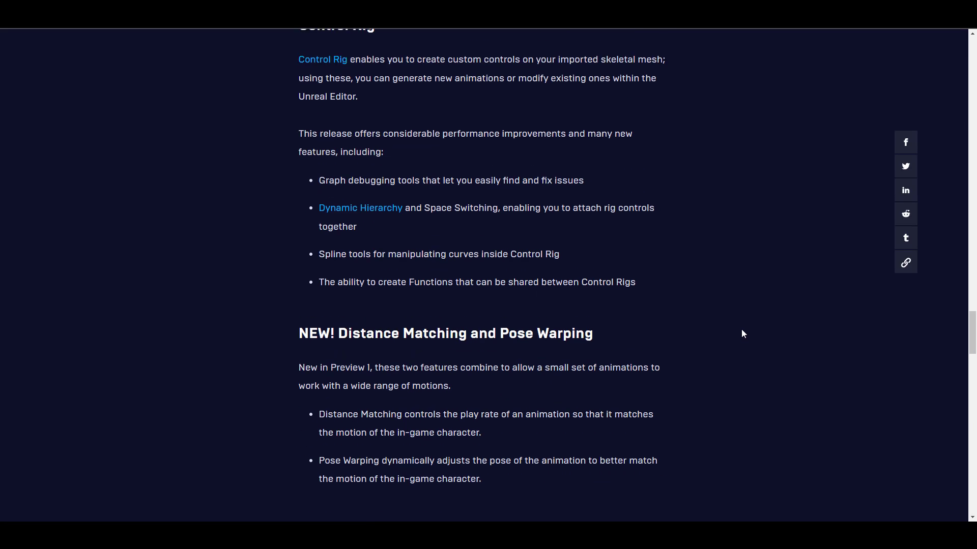
pyautogui.scroll(20, 747, 337)
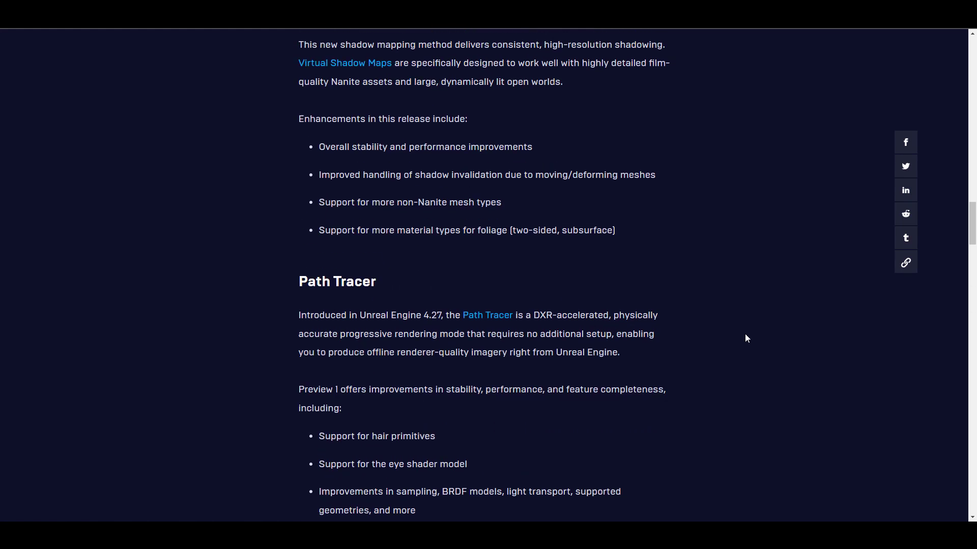
pyautogui.scroll(20, 758, 323)
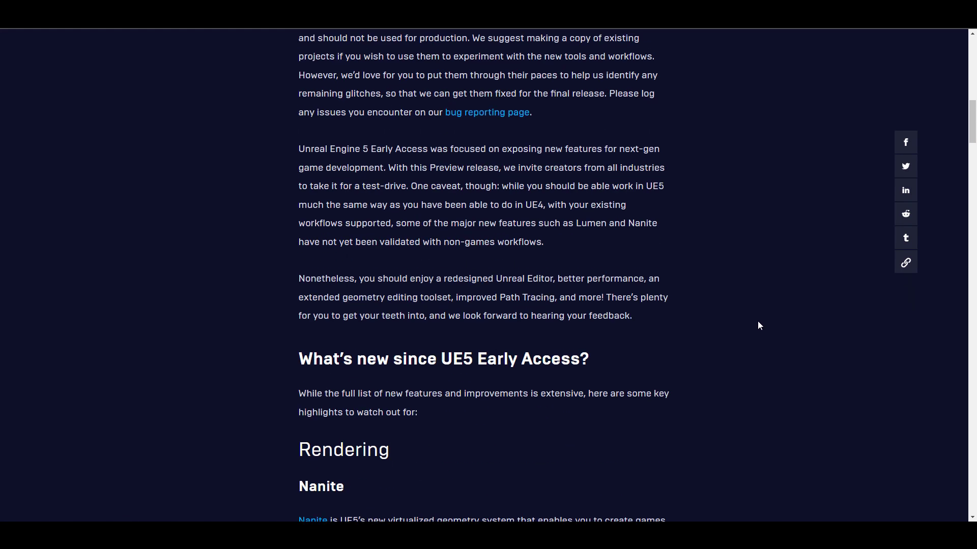
pyautogui.scroll(1, 758, 325)
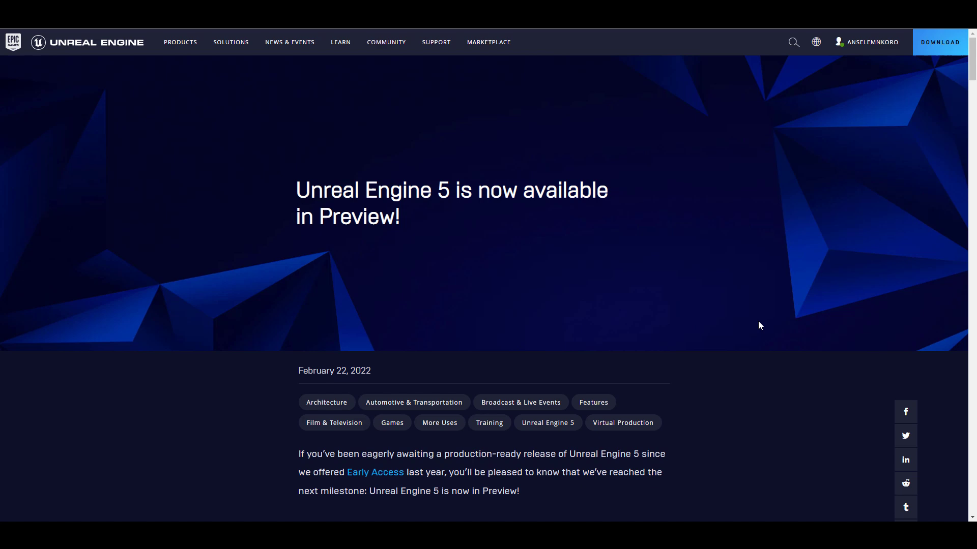
pyautogui.scroll(-3, 771, 340)
pyautogui.hotkey('alt', 'Left')
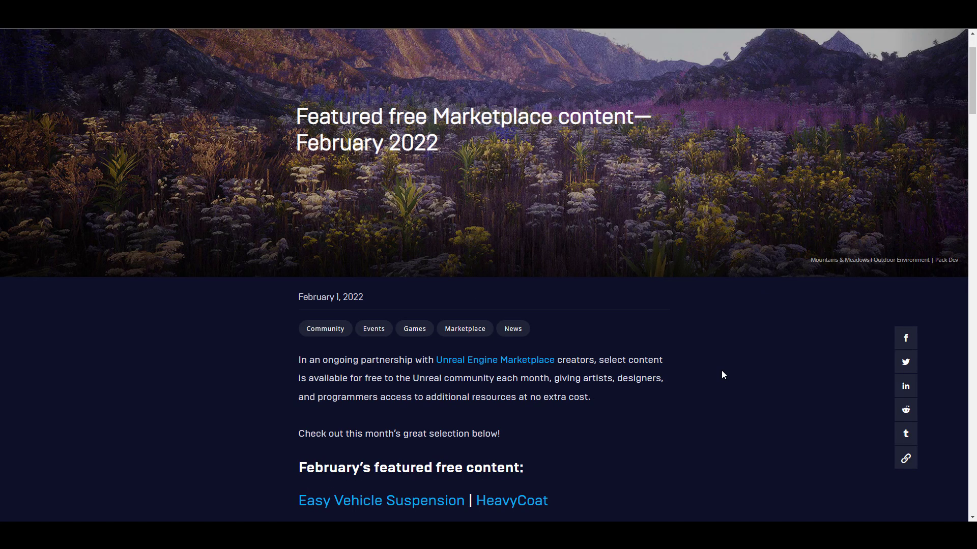